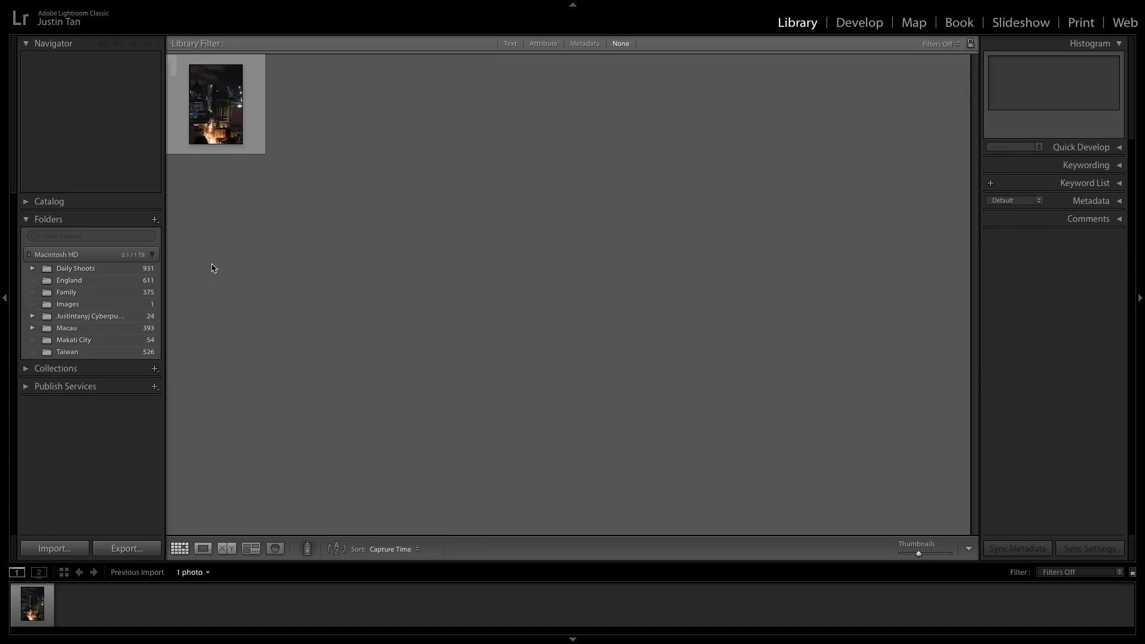
Add the Photos > Daily Shoots > Tutorial folder to the catalog with Add Folder.
left_click(153, 222)
left_click(199, 244)
left_click(585, 113)
left_click(612, 131)
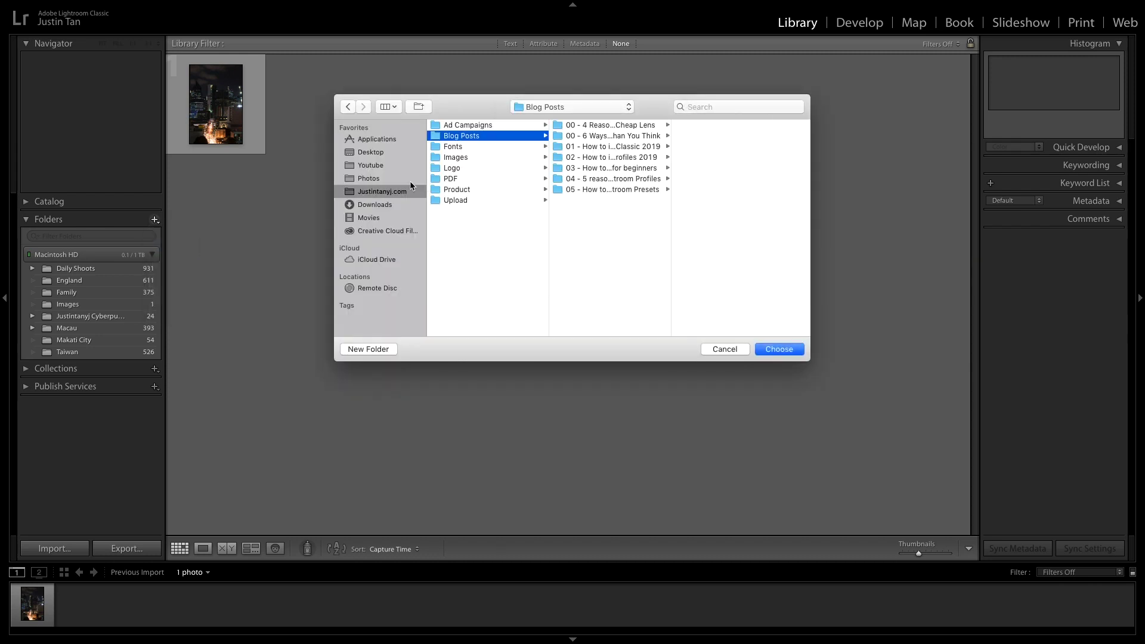
left_click(374, 178)
left_click(517, 125)
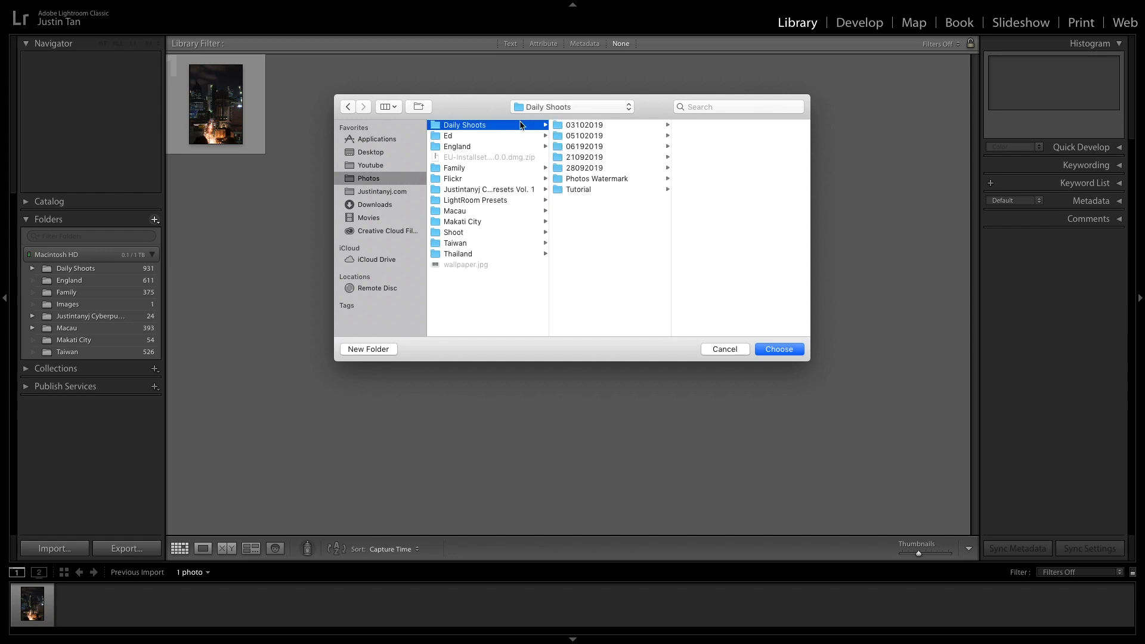
left_click(611, 190)
left_click(782, 350)
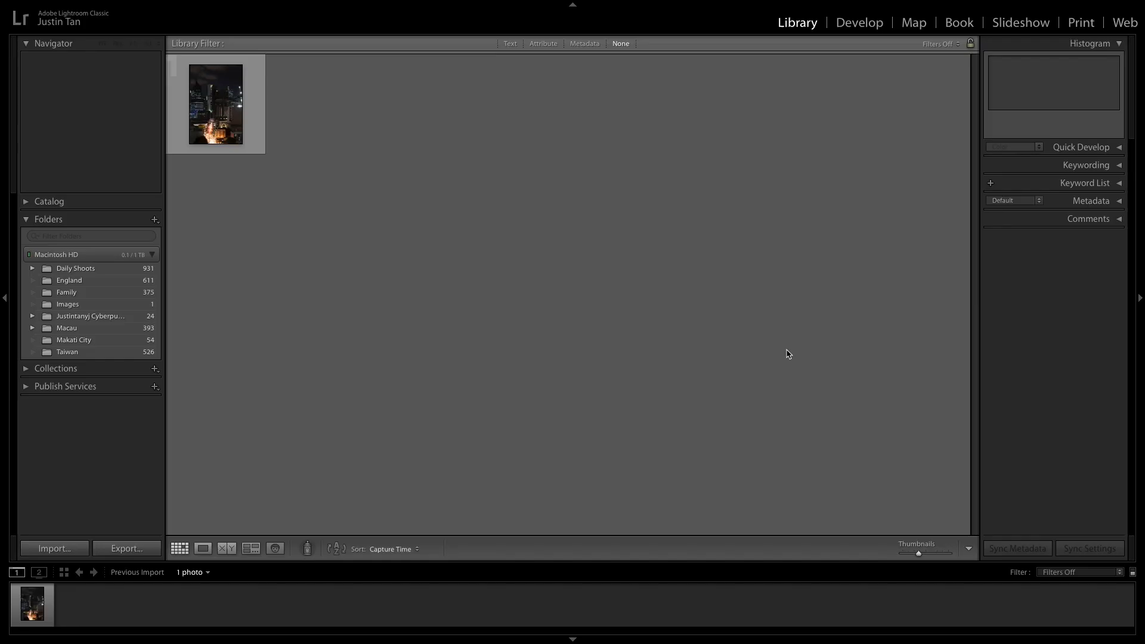
Import Tutorial.cr2 into the catalog in Add mode.
key("super+shift+i")
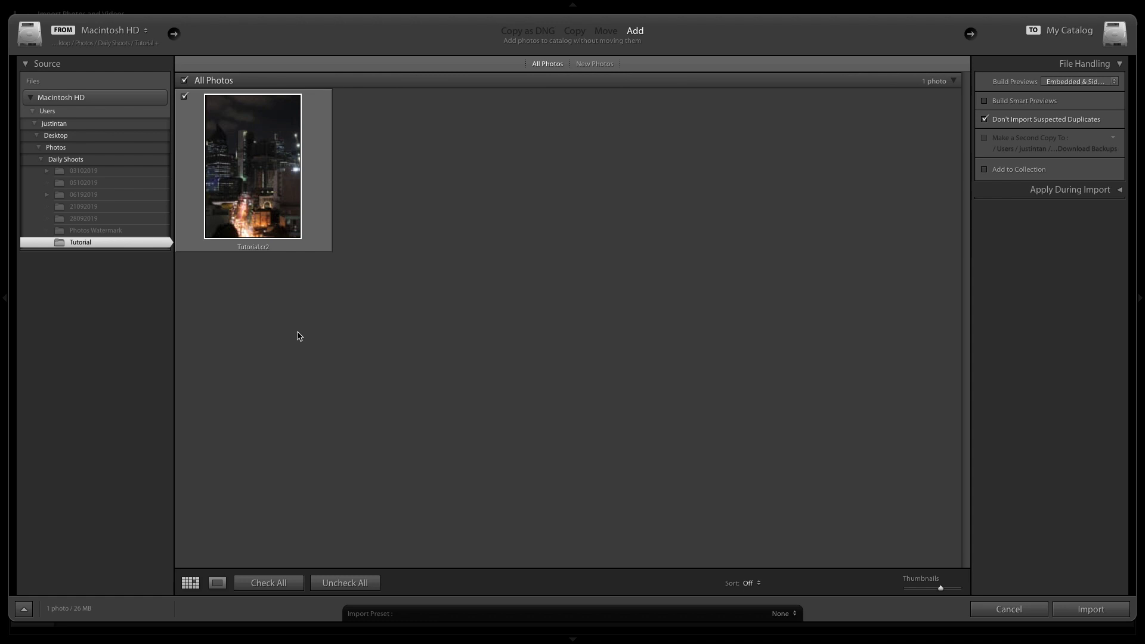
left_click(1108, 617)
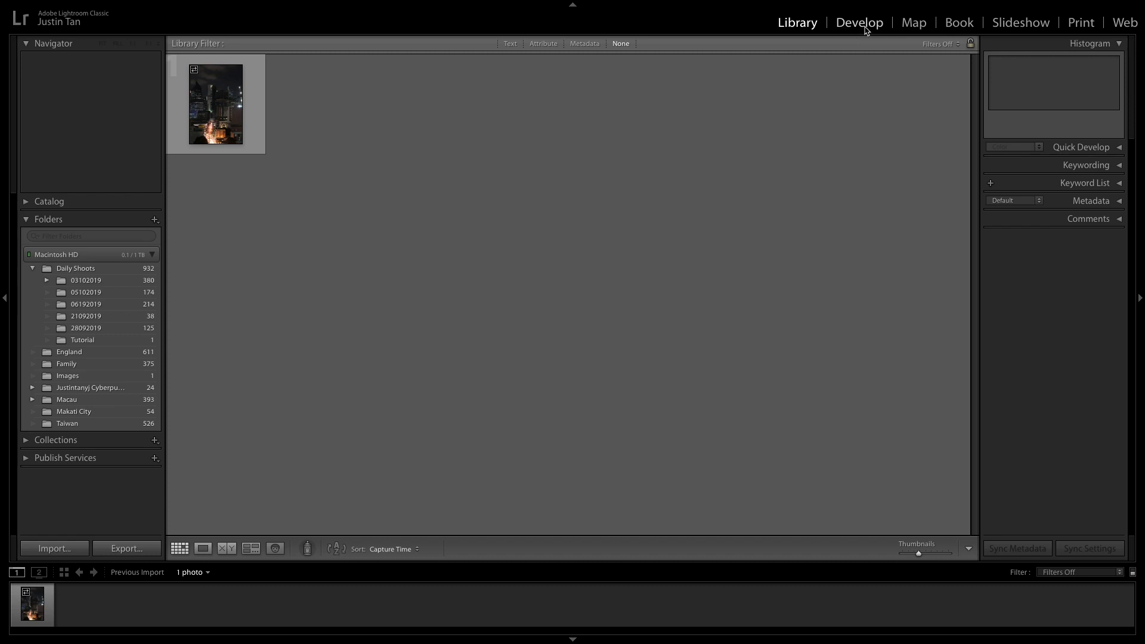
Load Tutorial.cr2, the night-city shot, into the Develop module and scroll the right-hand panels.
left_click(862, 23)
key("ctrl+a")
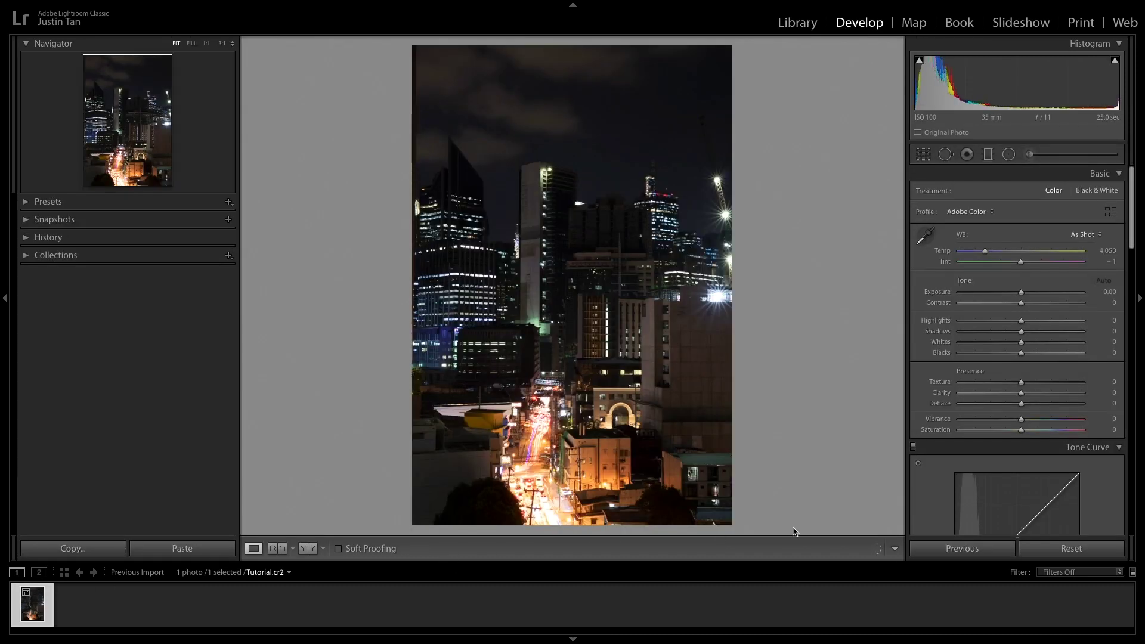
scroll(1049, 348, "down", 5)
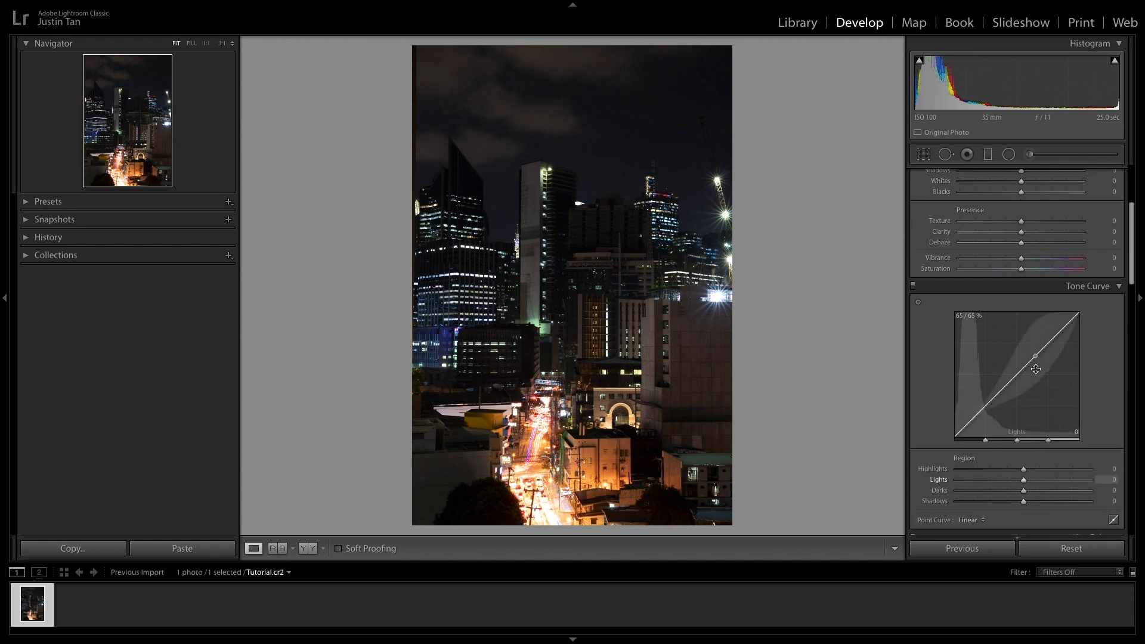
scroll(1038, 373, "down", 5)
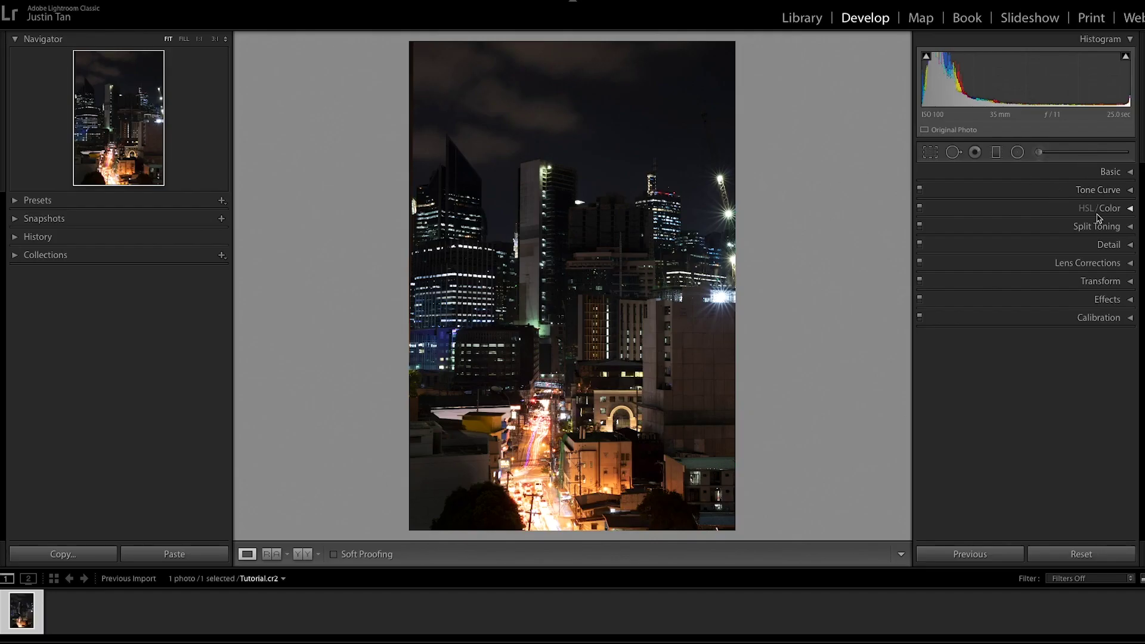
Enable Profile Corrections and Remove Chromatic Aberration, keeping the SIGMA 18-35mm F1.8 DC HSM A013 profile.
left_click(1114, 267)
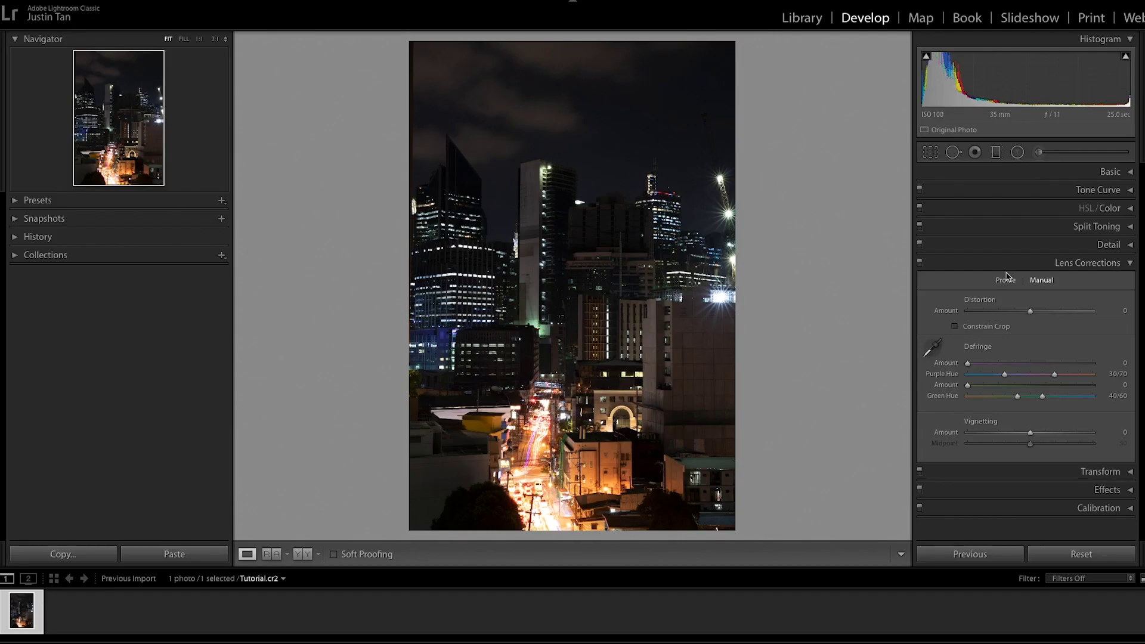
left_click(1005, 281)
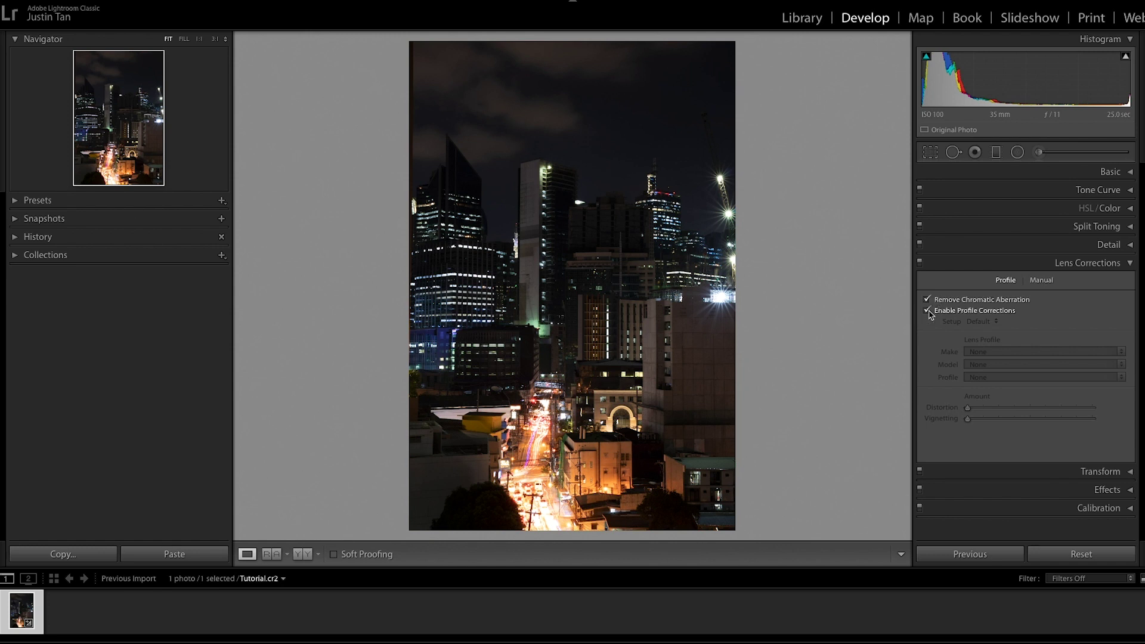
left_click(1082, 364)
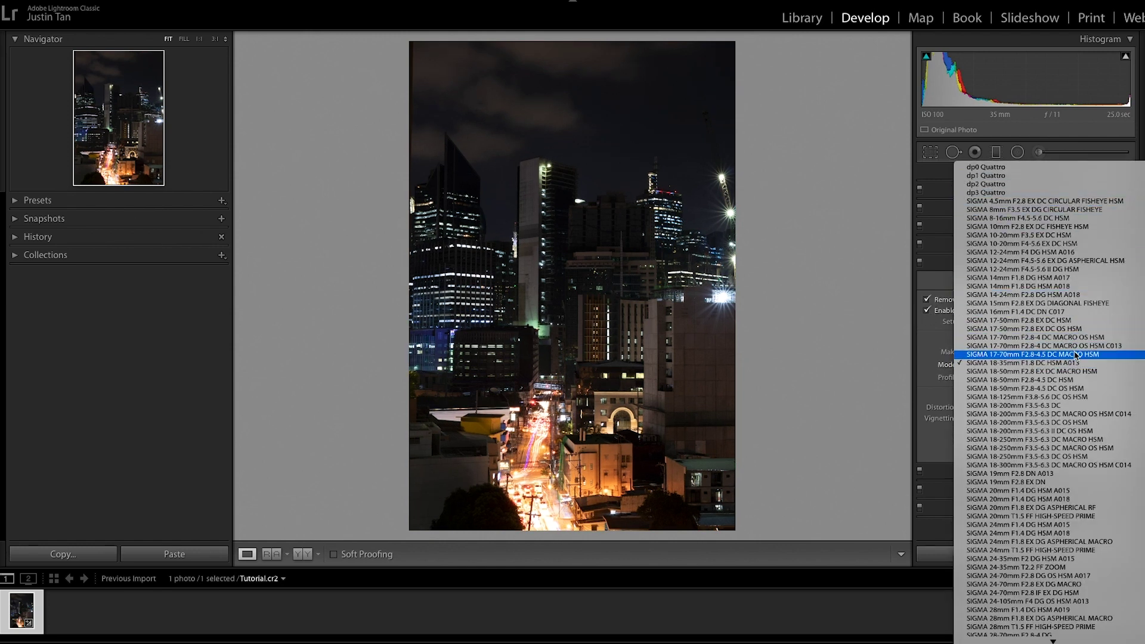
scroll(1078, 355, "down", 10)
scroll(1077, 354, "down", 8)
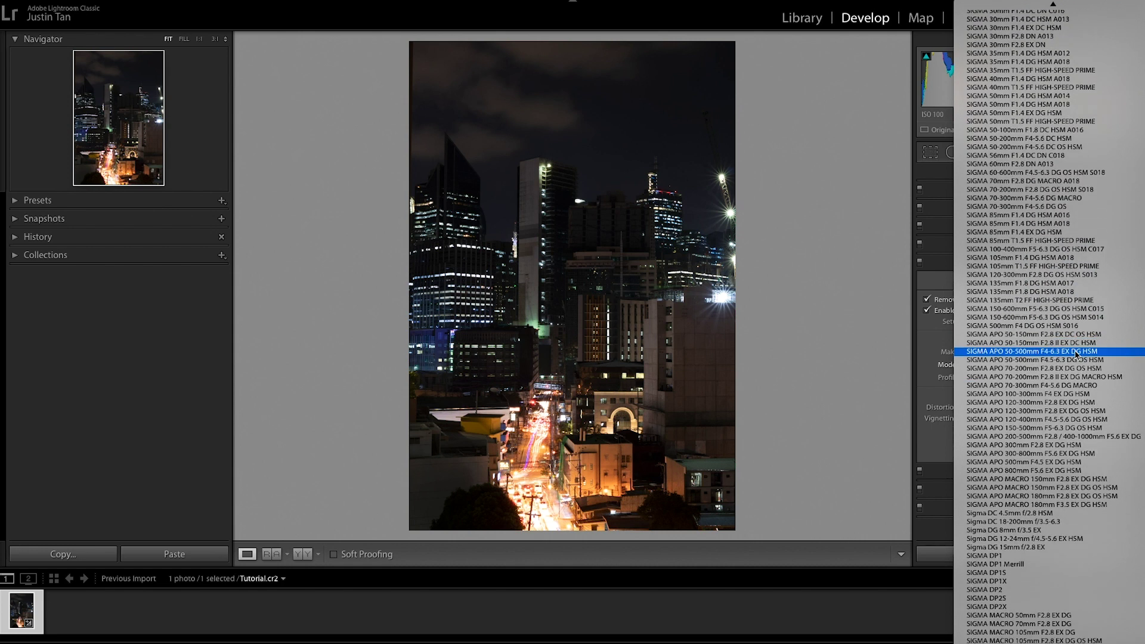
key("Escape")
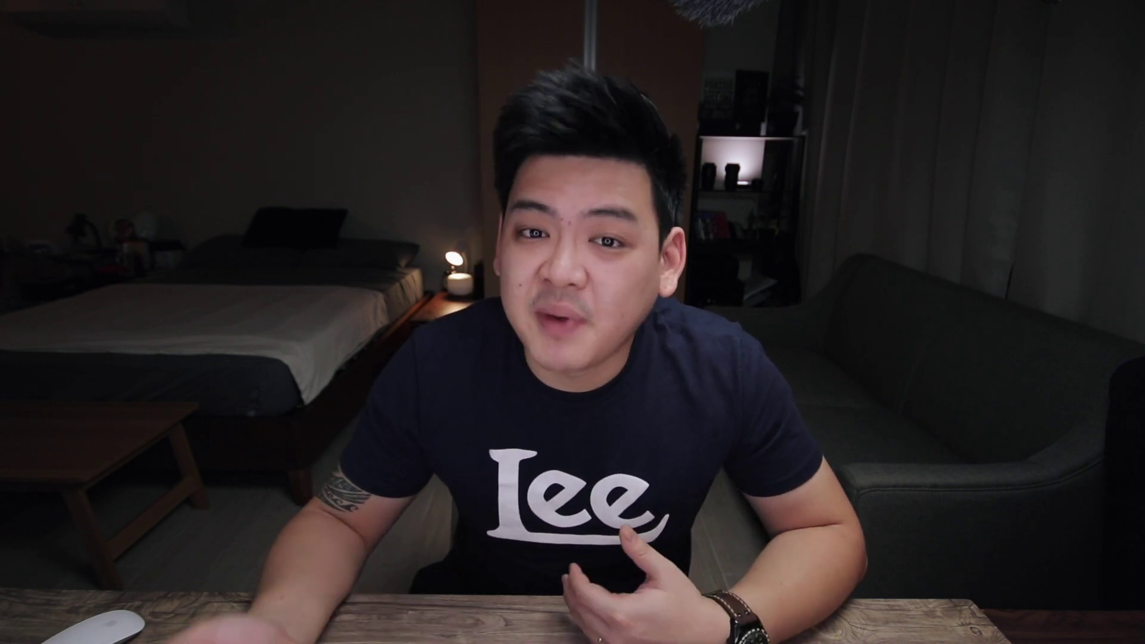
left_click(1104, 282)
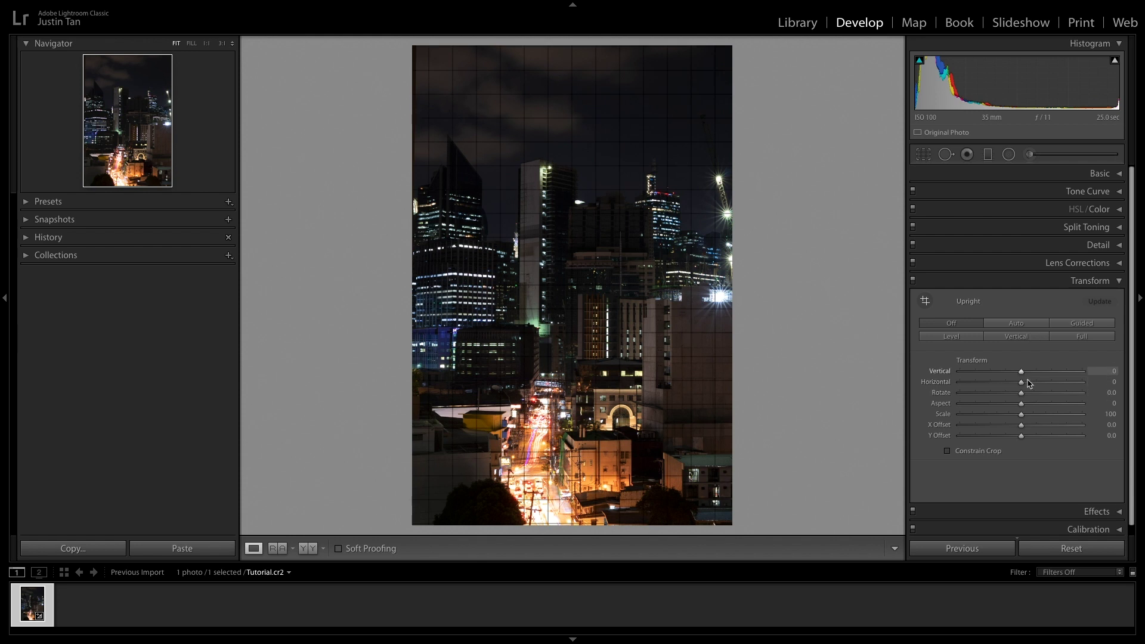
Raise the Transform Scale from 100 to 103.
left_click_drag(1022, 416, 1022, 437)
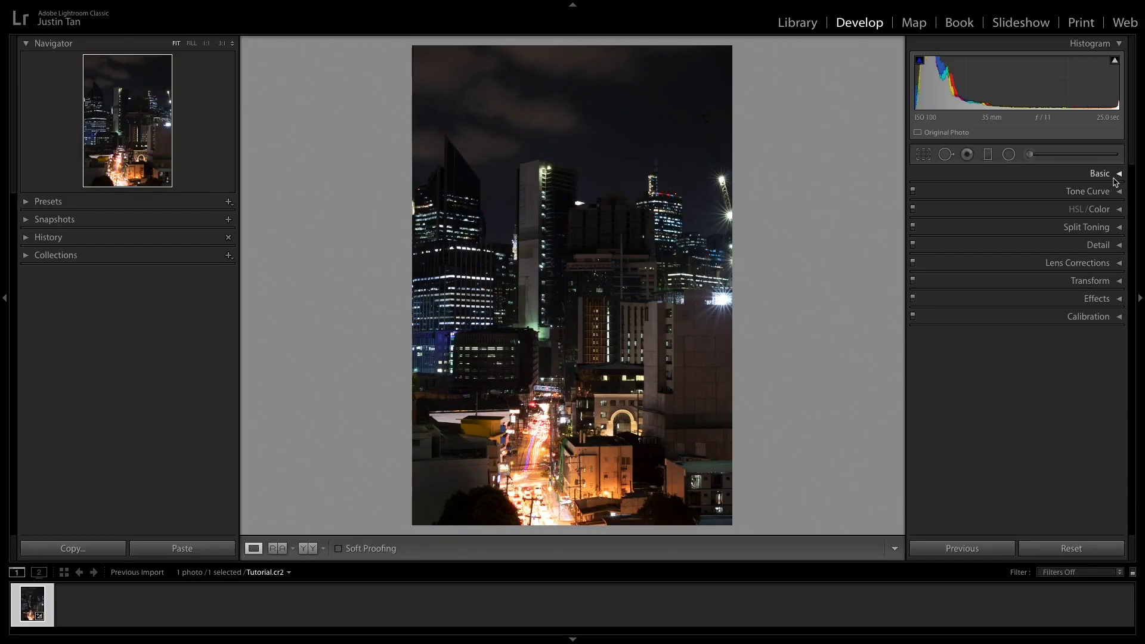
Set Exposure +1.10, Highlights −55, Shadows +20, Whites −100, Blacks −14 and Temp 3,660.
left_click(1115, 179)
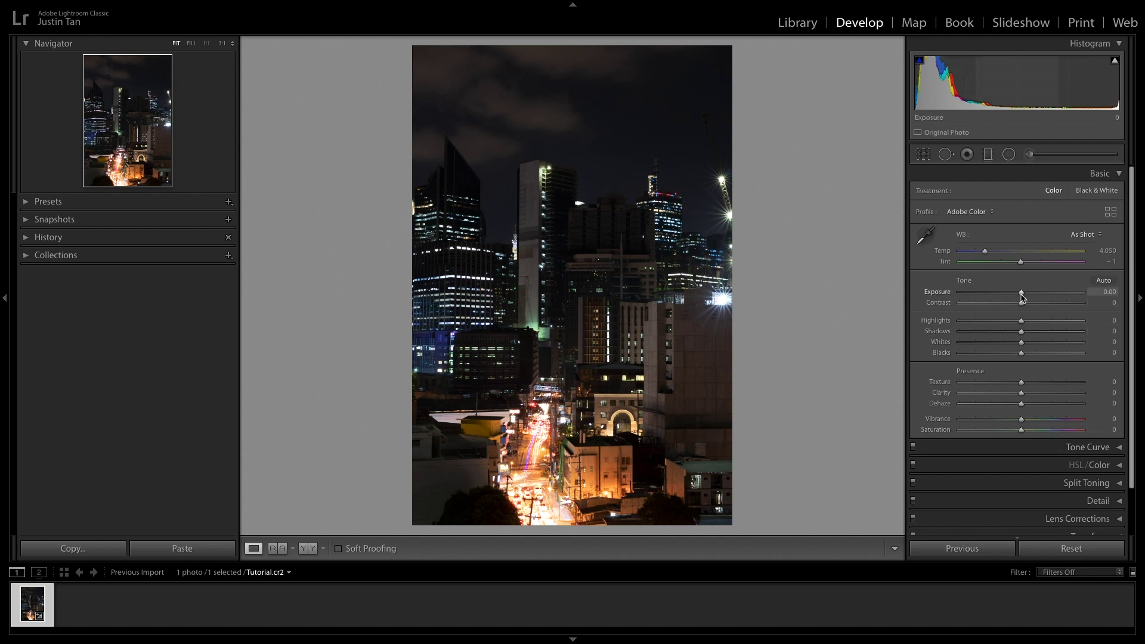
left_click_drag(1025, 294, 1034, 294)
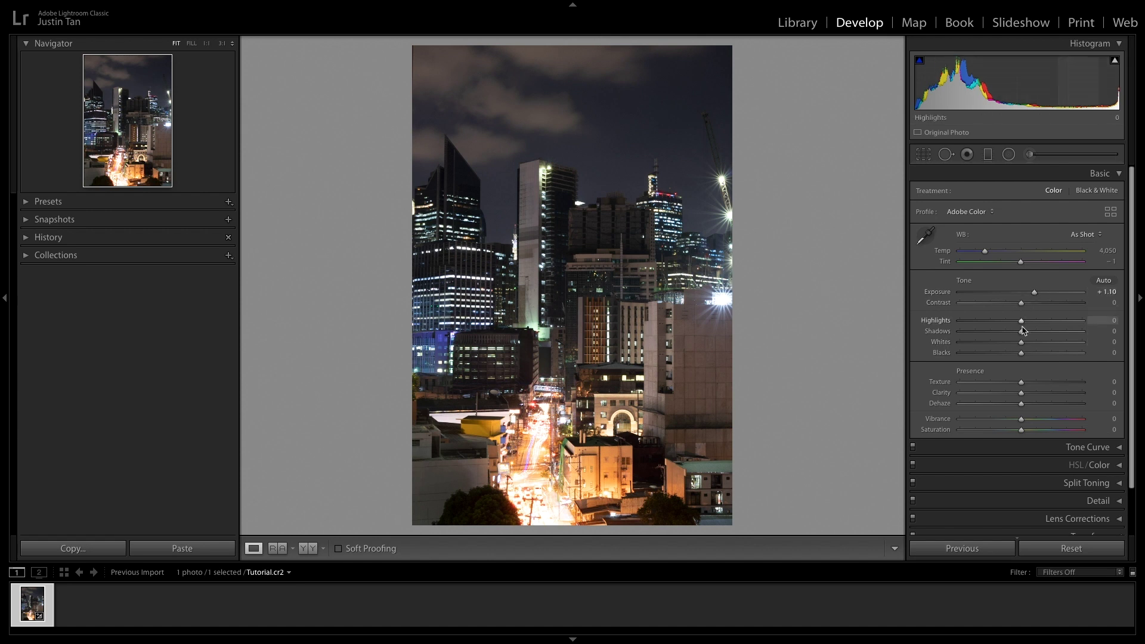
left_click_drag(1021, 323, 984, 322)
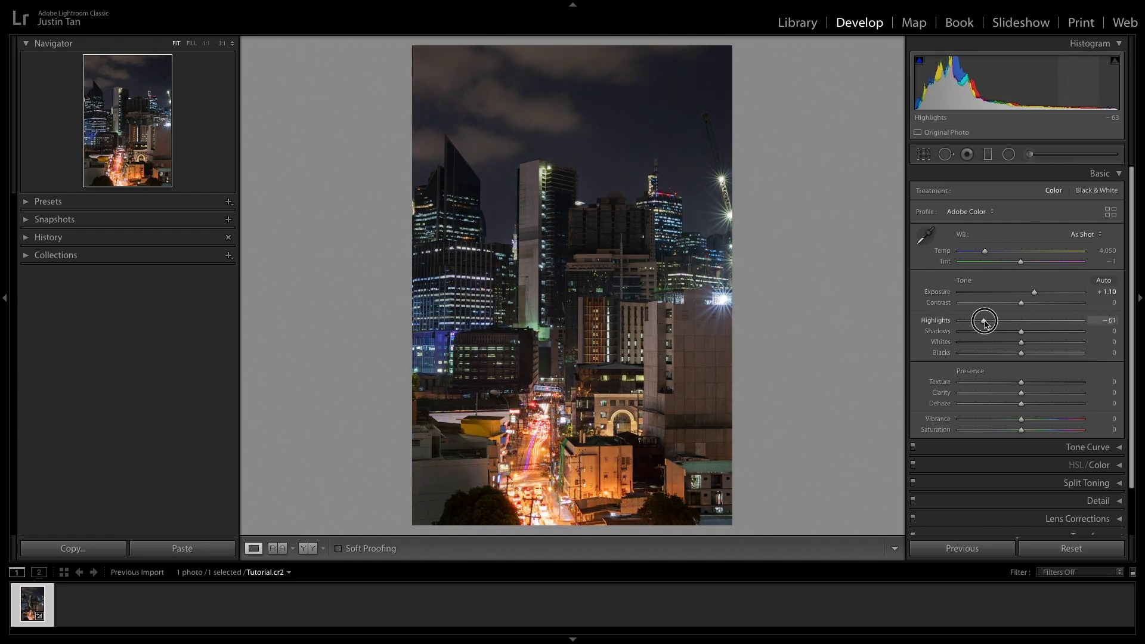
left_click_drag(1019, 333, 935, 343)
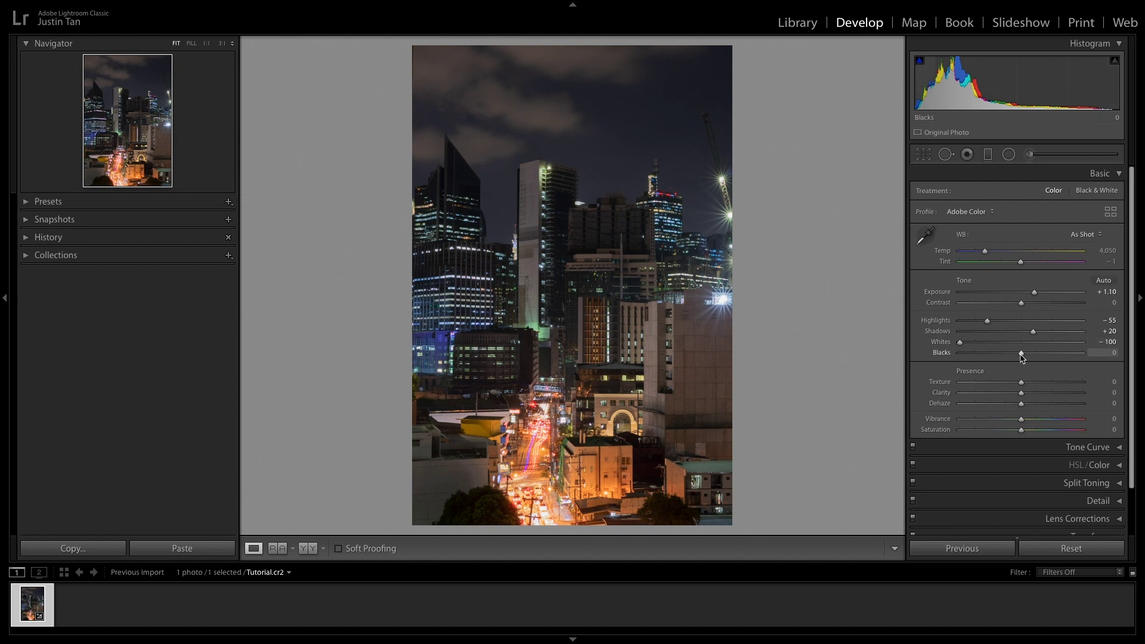
mouse_move(1016, 355)
left_mouse_down()
mouse_move(996, 355)
mouse_move(1013, 355)
left_mouse_up()
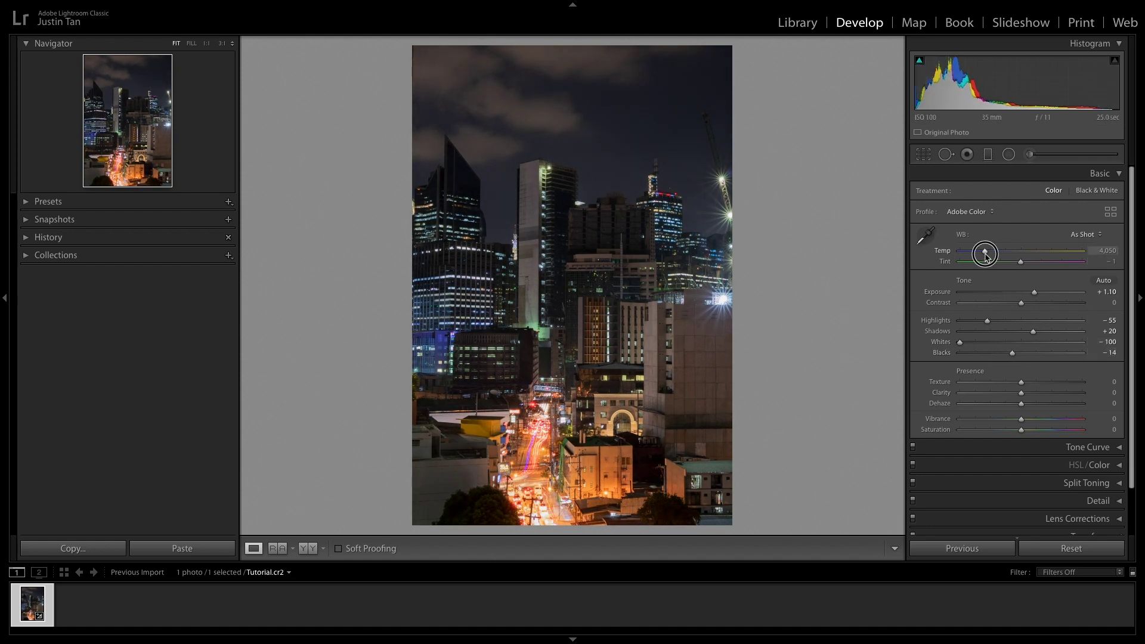
left_click_drag(985, 257, 983, 258)
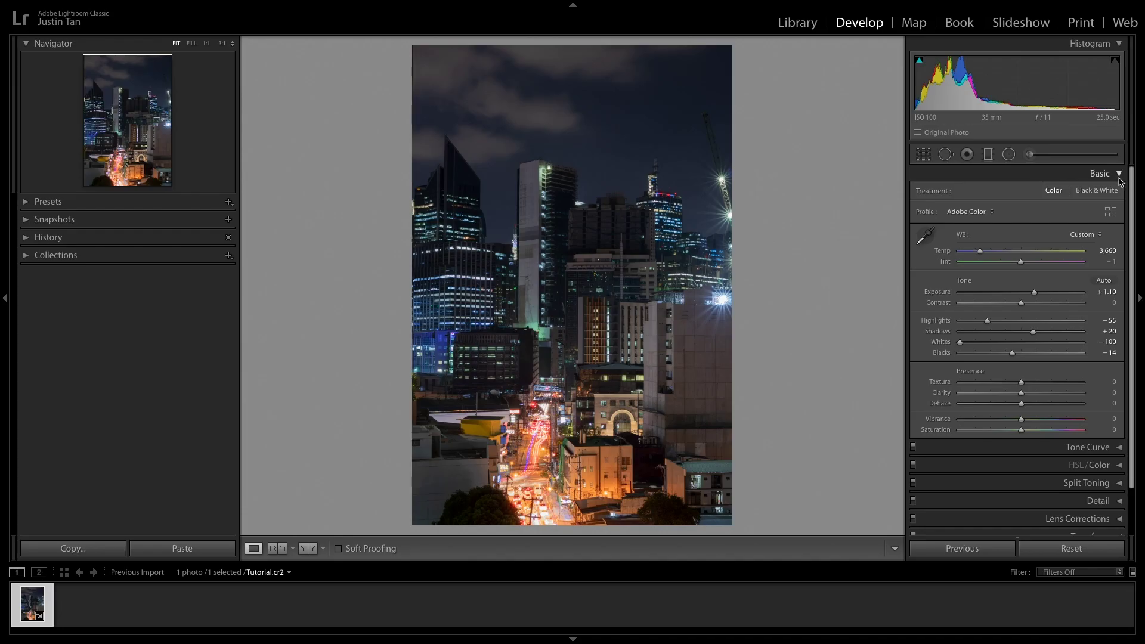
left_click(1117, 178)
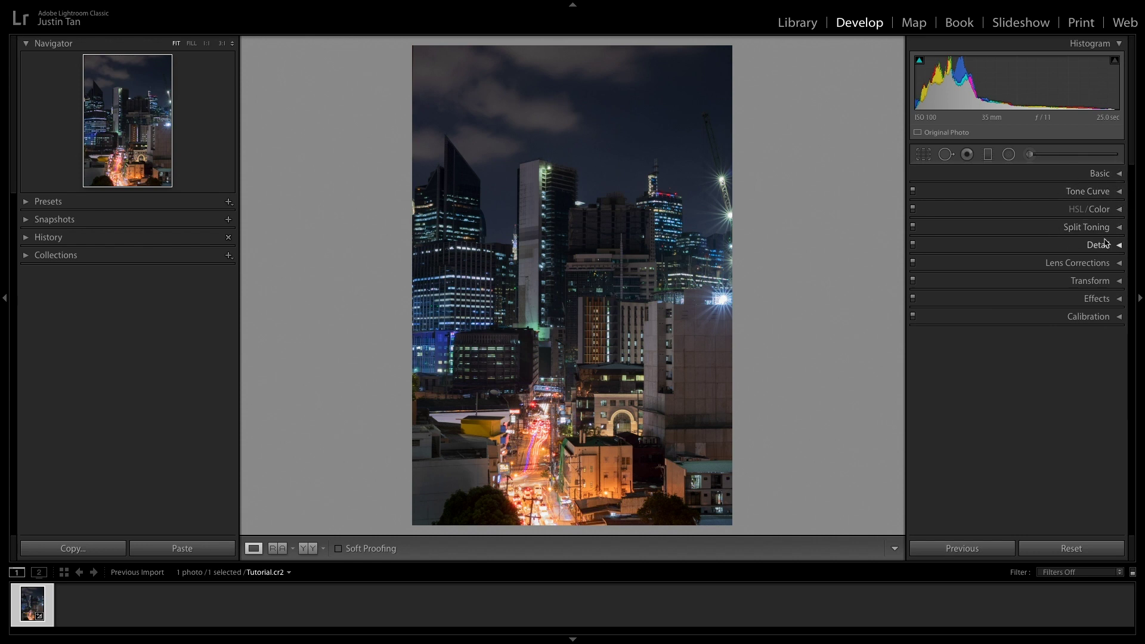
Open the HSL/Color panel showing hue, saturation and luminance for all colours.
left_click(1120, 210)
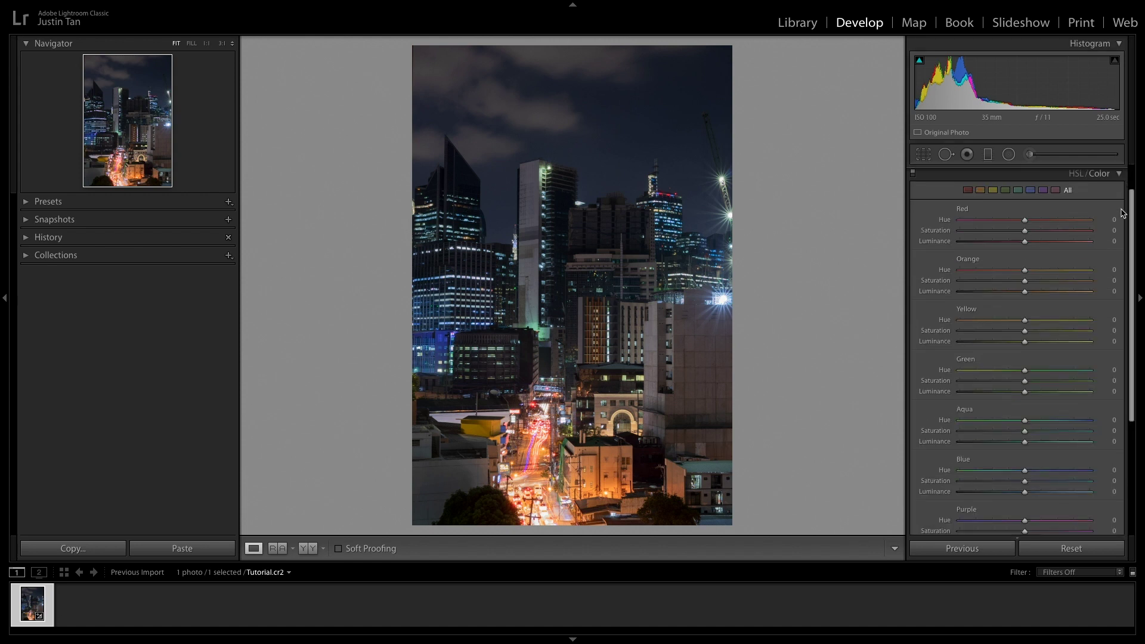
left_click(1076, 173)
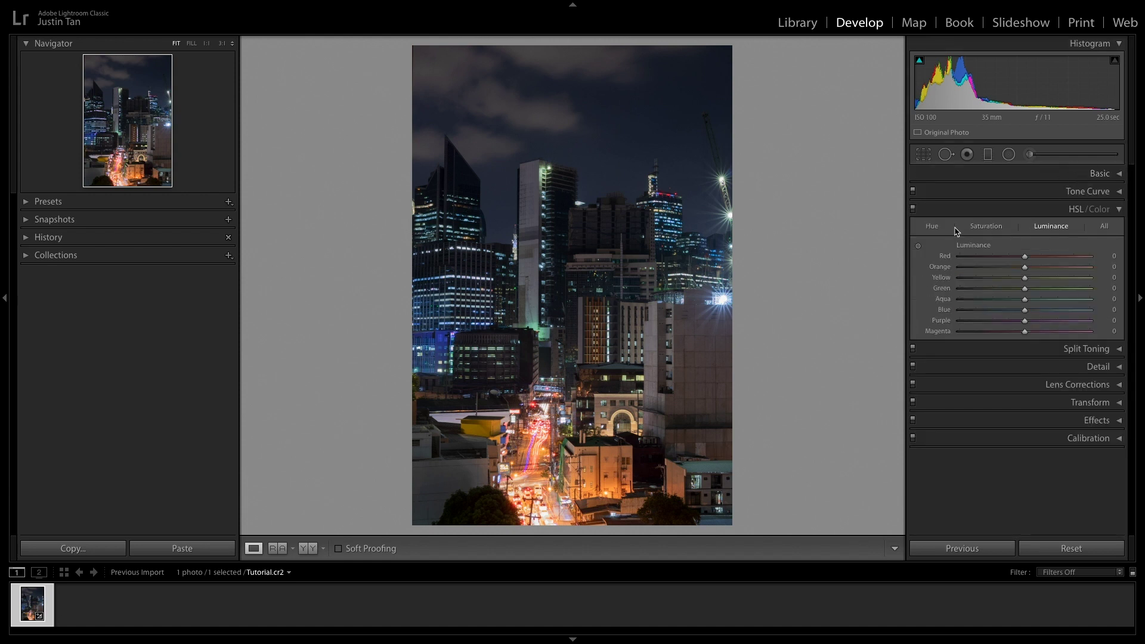
left_click(932, 227)
left_click(989, 232)
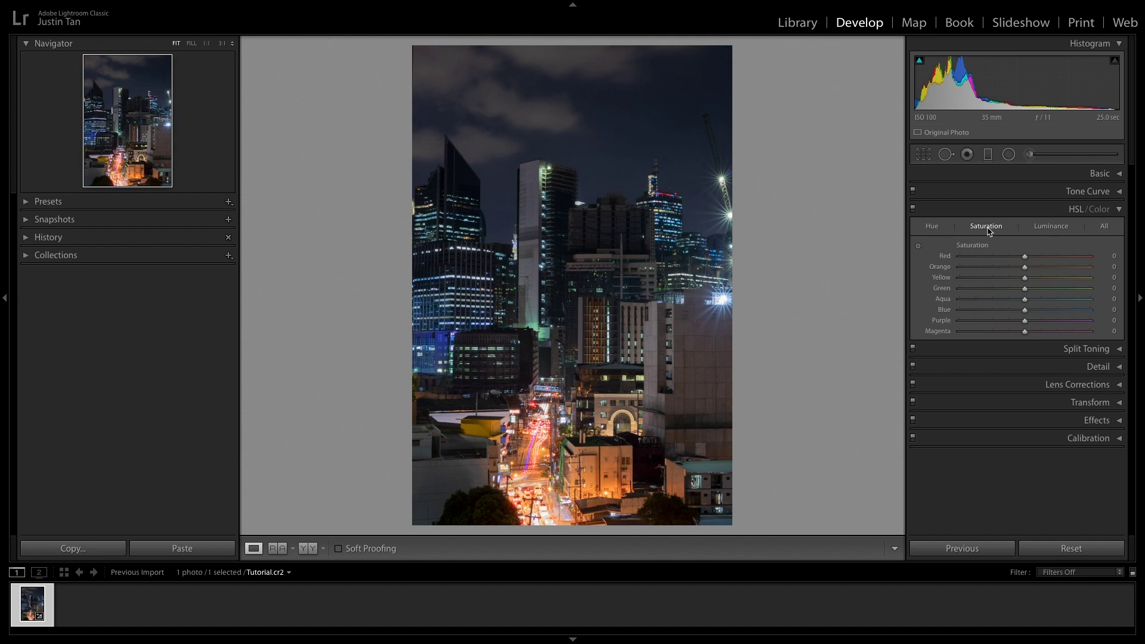
left_click(1049, 232)
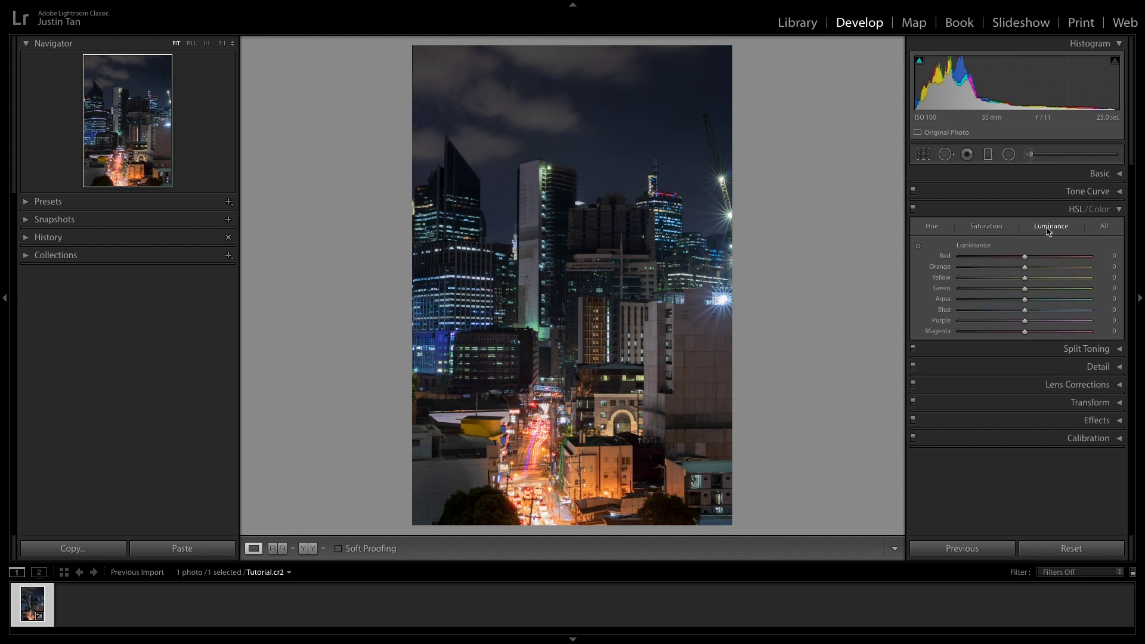
left_click(1106, 210)
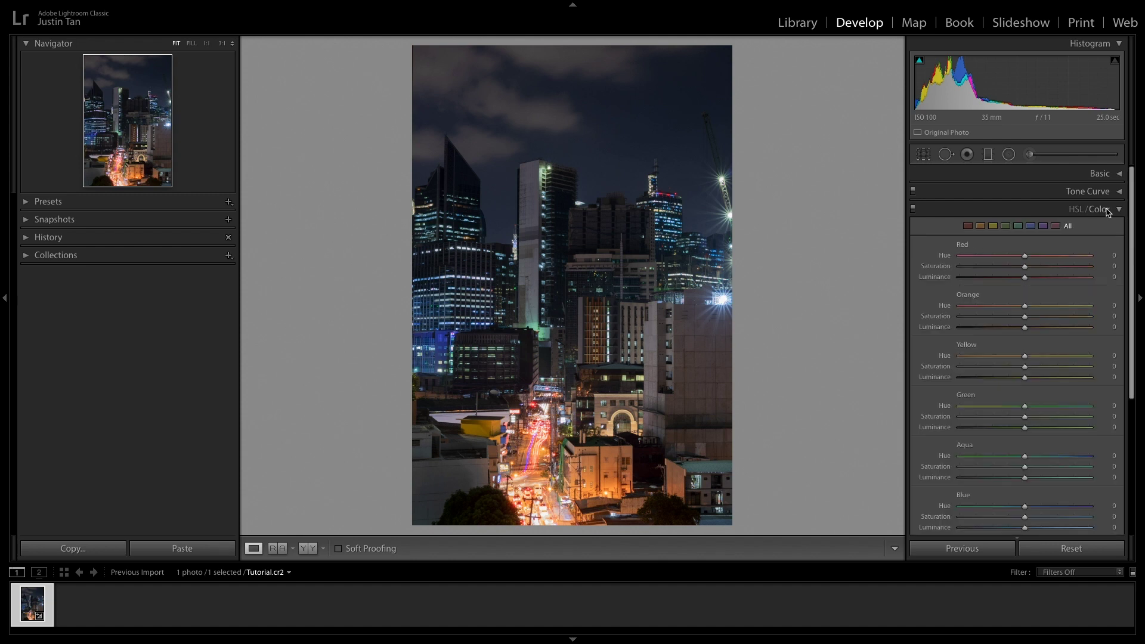
left_click(968, 226)
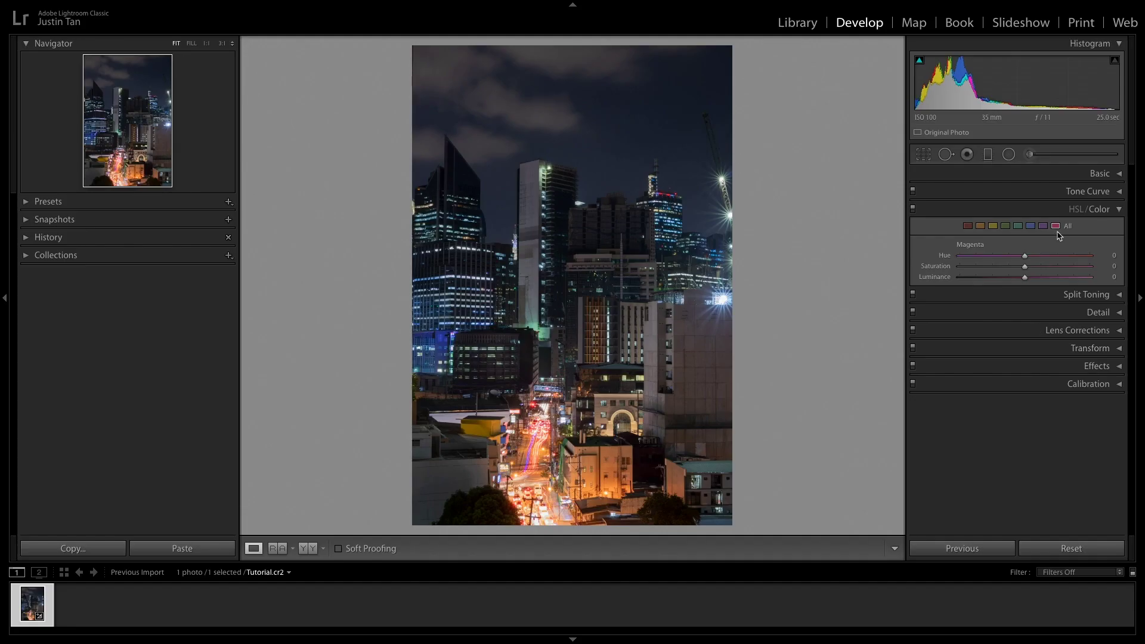
left_click(1067, 227)
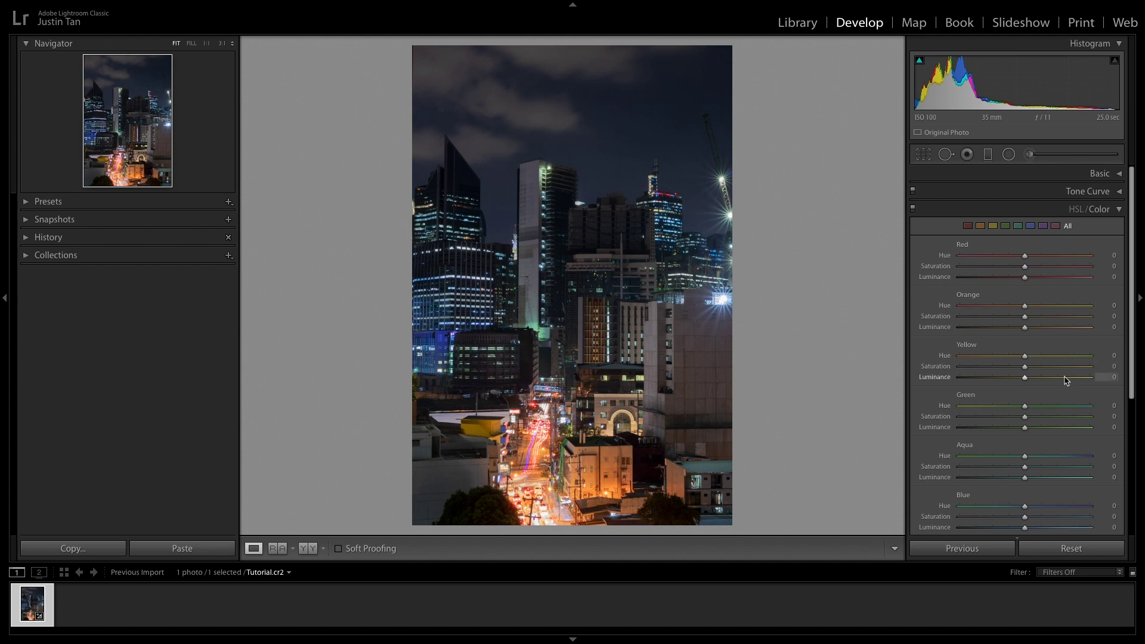
Shift hues to Red −65, Orange −42, Yellow −100 and Blue −66 for a teal sky.
scroll(1066, 381, "down", 5)
scroll(1066, 380, "down", 3)
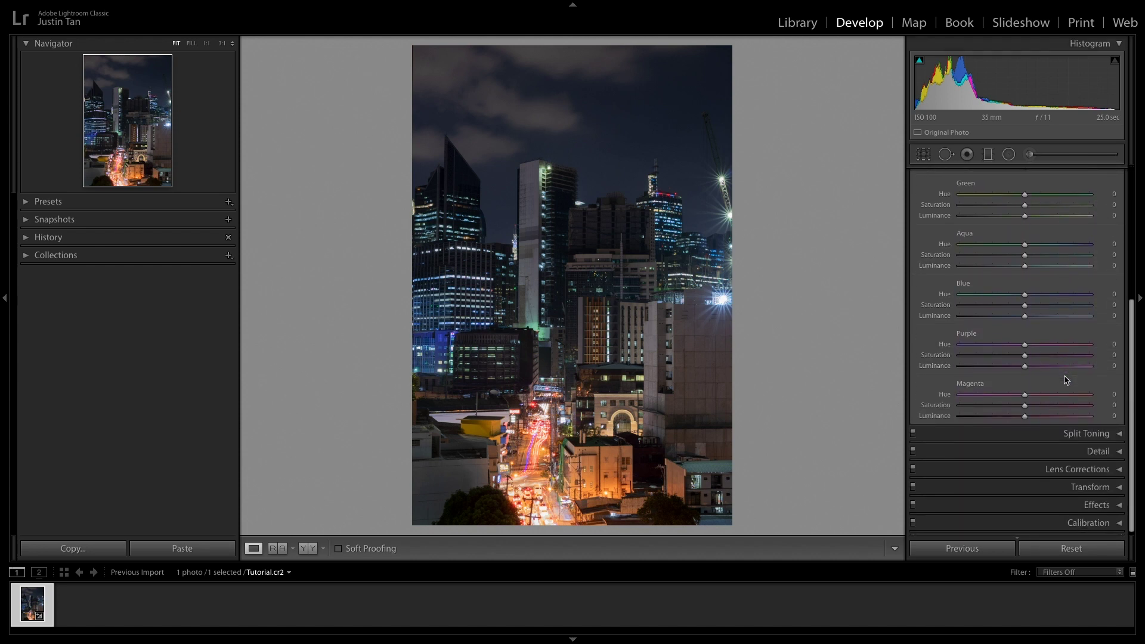
scroll(1066, 381, "up", 3)
scroll(1066, 381, "up", 2)
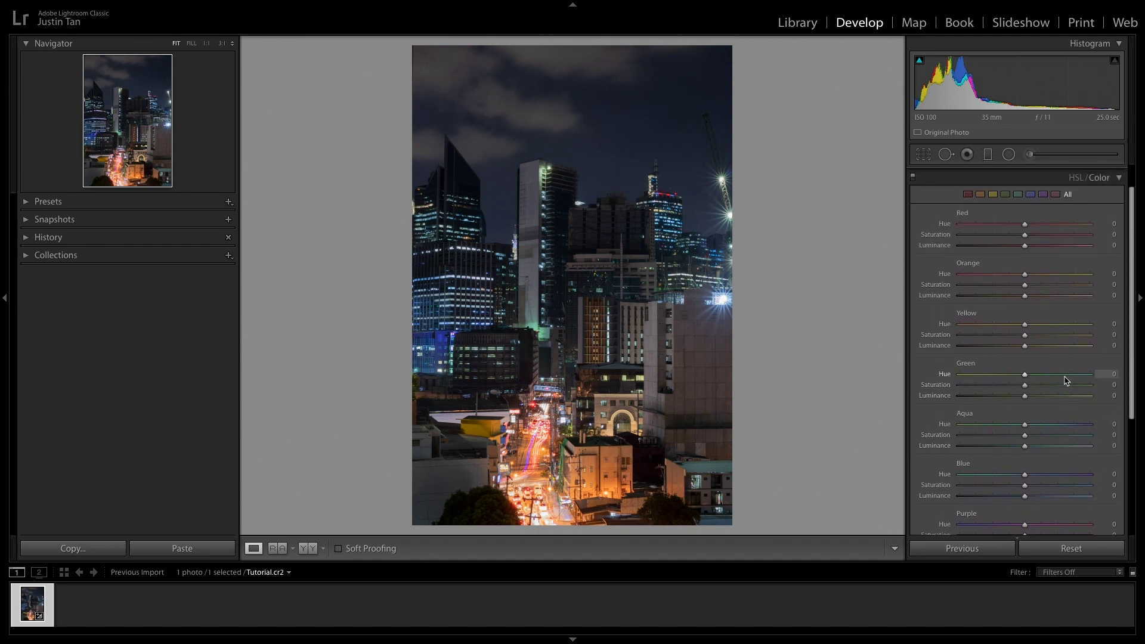
scroll(1066, 381, "up", 1)
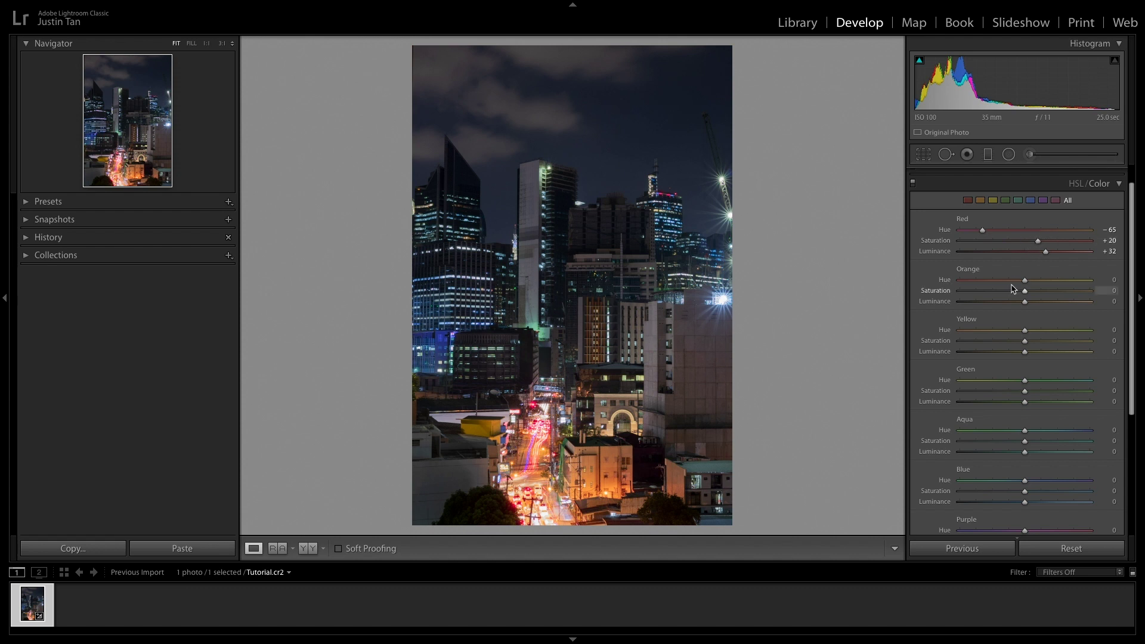
mouse_move(1008, 285)
left_mouse_down()
mouse_move(974, 282)
mouse_move(1048, 303)
mouse_move(1018, 303)
left_mouse_up()
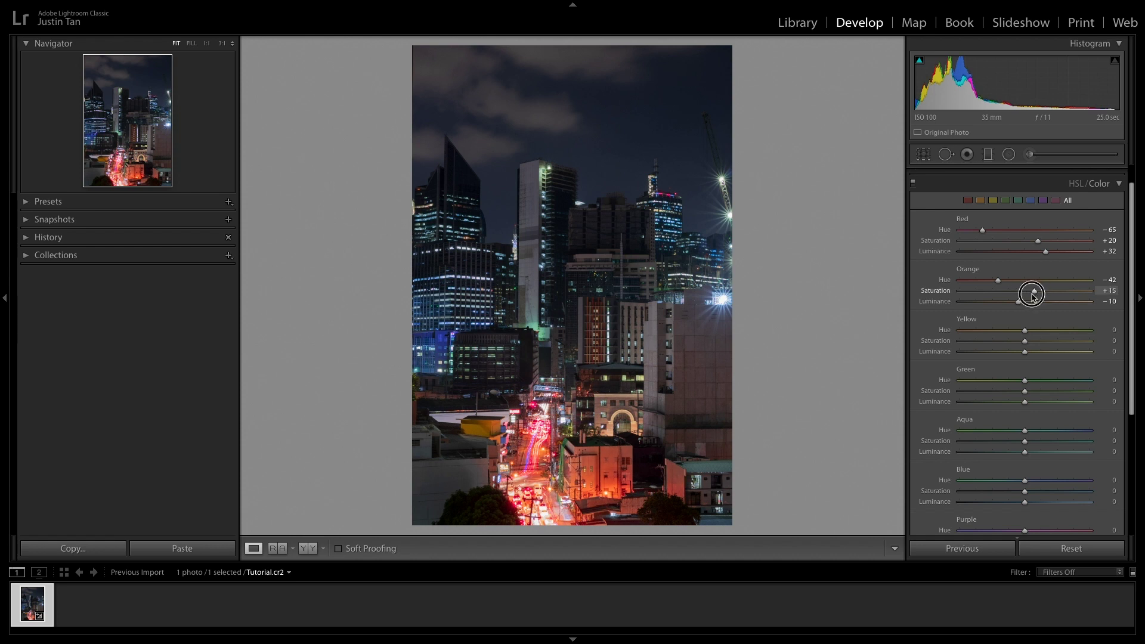
scroll(1028, 338, "down", 2)
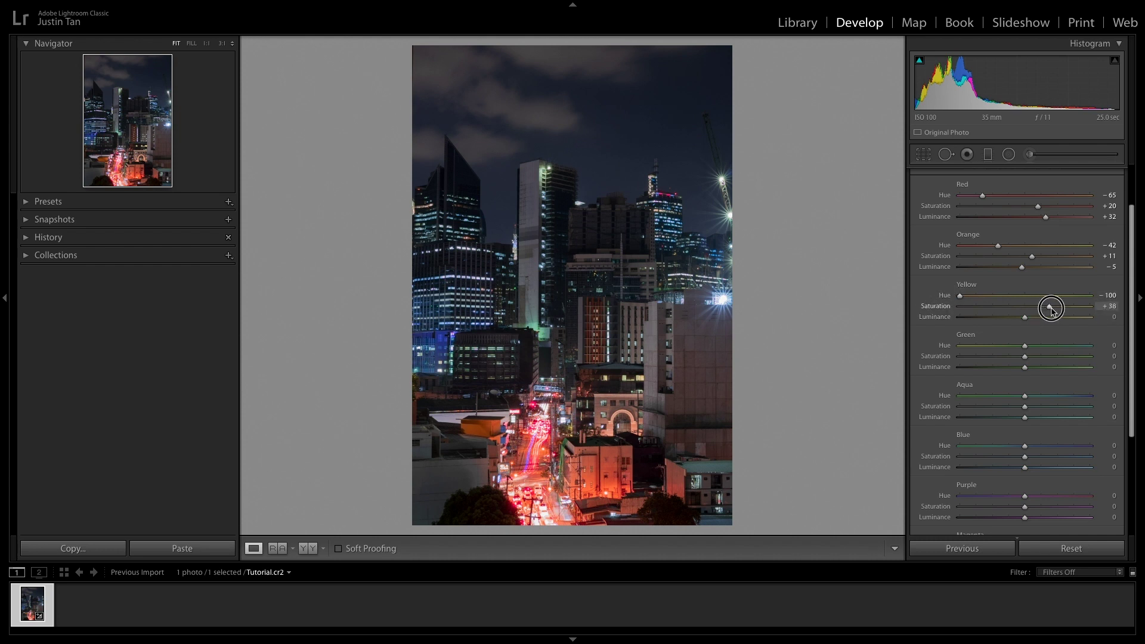
scroll(1026, 352, "down", 3)
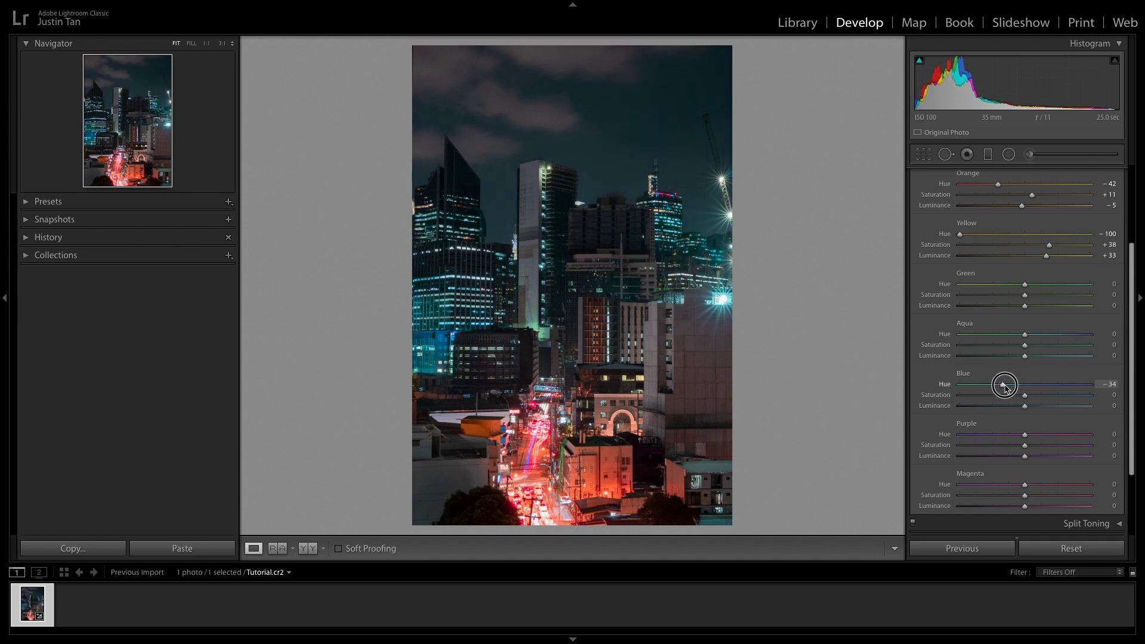
left_click_drag(1035, 386, 983, 389)
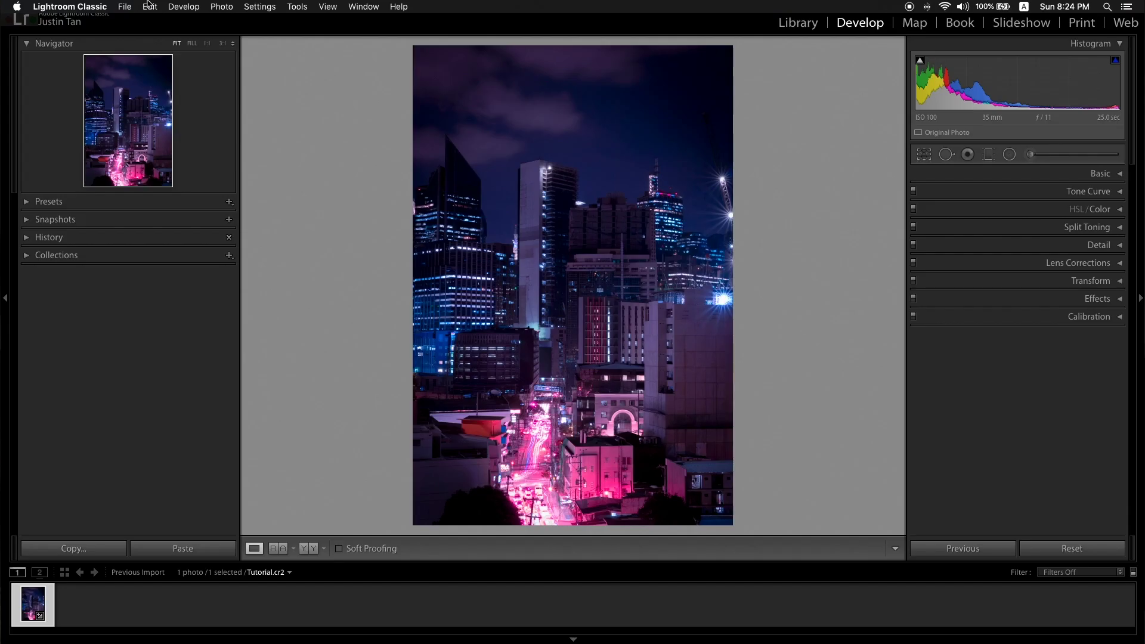
Export the photo as a JPEG to the Tutorial folder, renamed with a Custom Name.
left_click(126, 7)
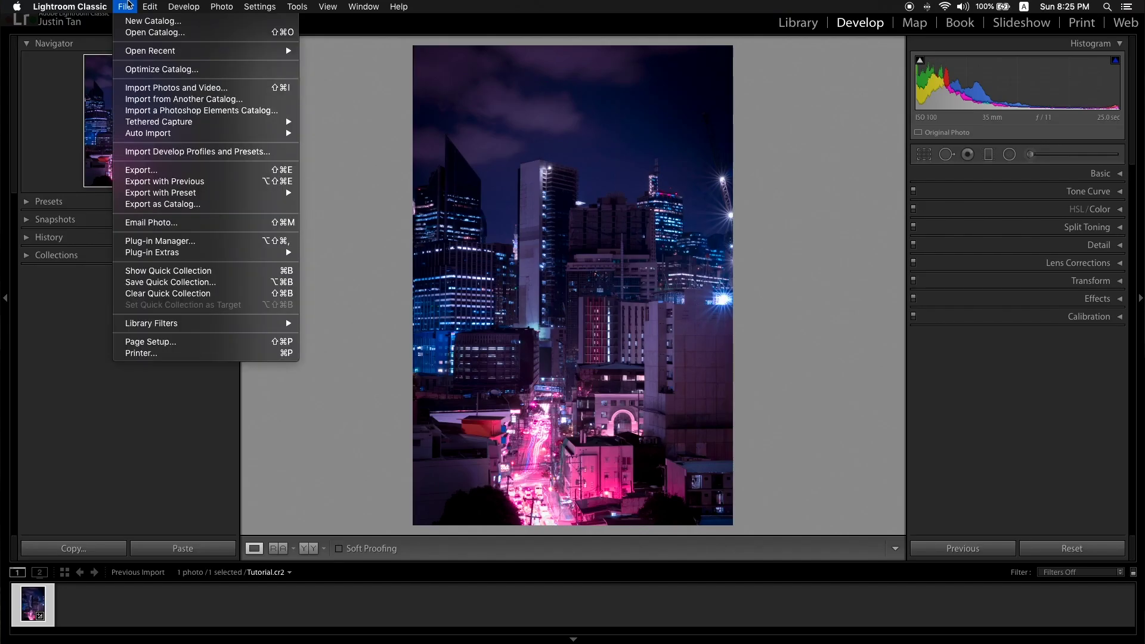
left_click(183, 170)
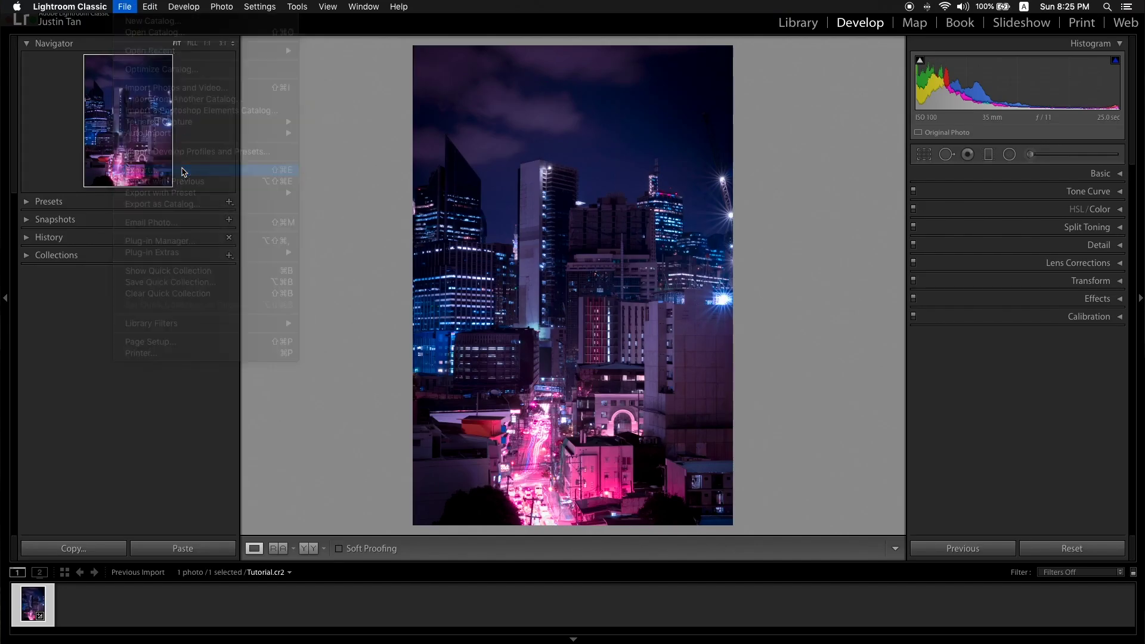
left_click_drag(529, 77, 530, 92)
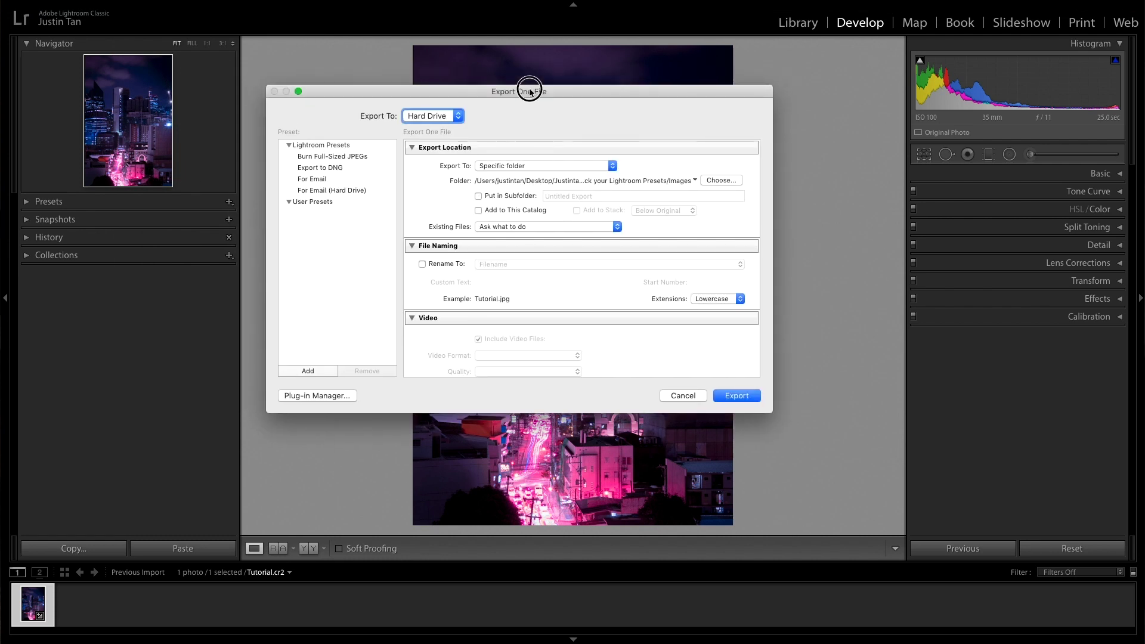
left_click(556, 167)
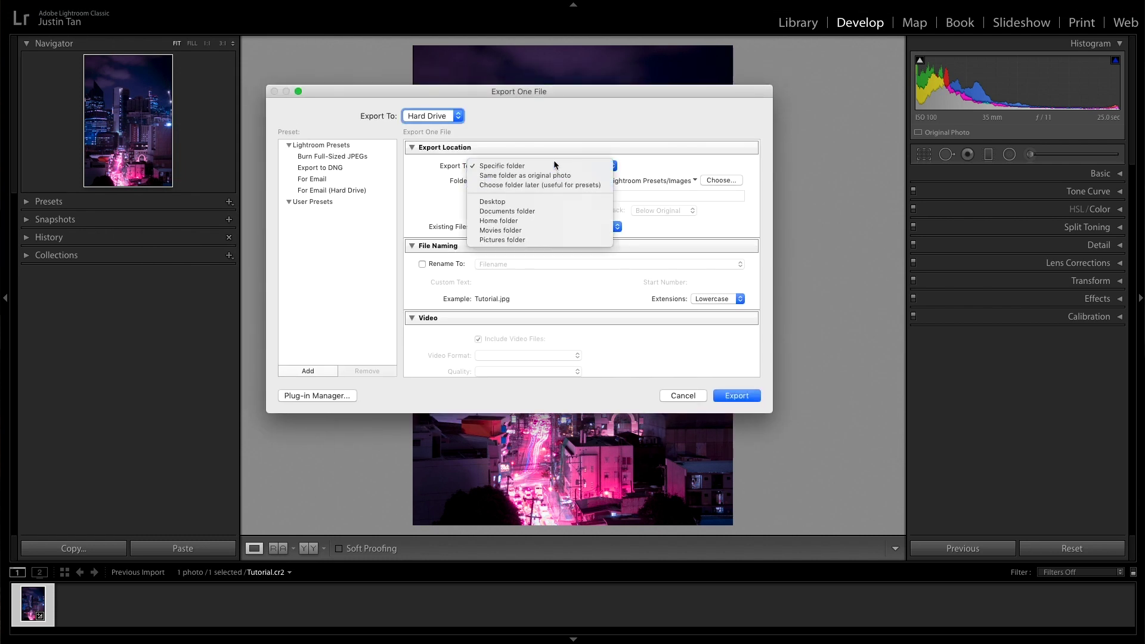
left_click(554, 168)
left_click(430, 265)
left_click(525, 264)
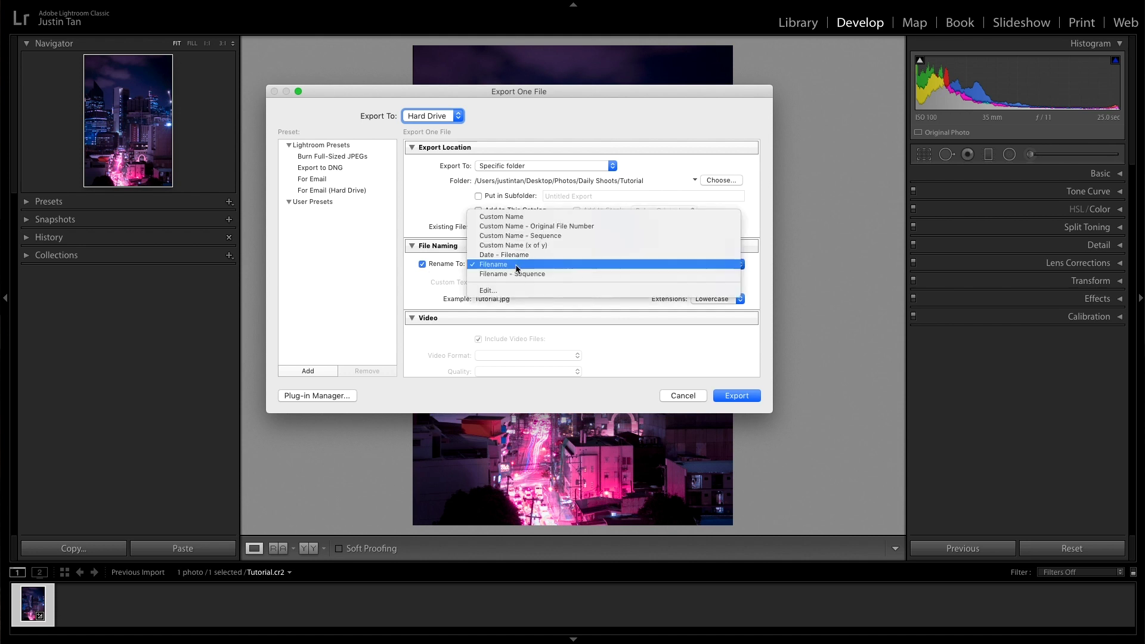
left_click(537, 219)
left_click(515, 283)
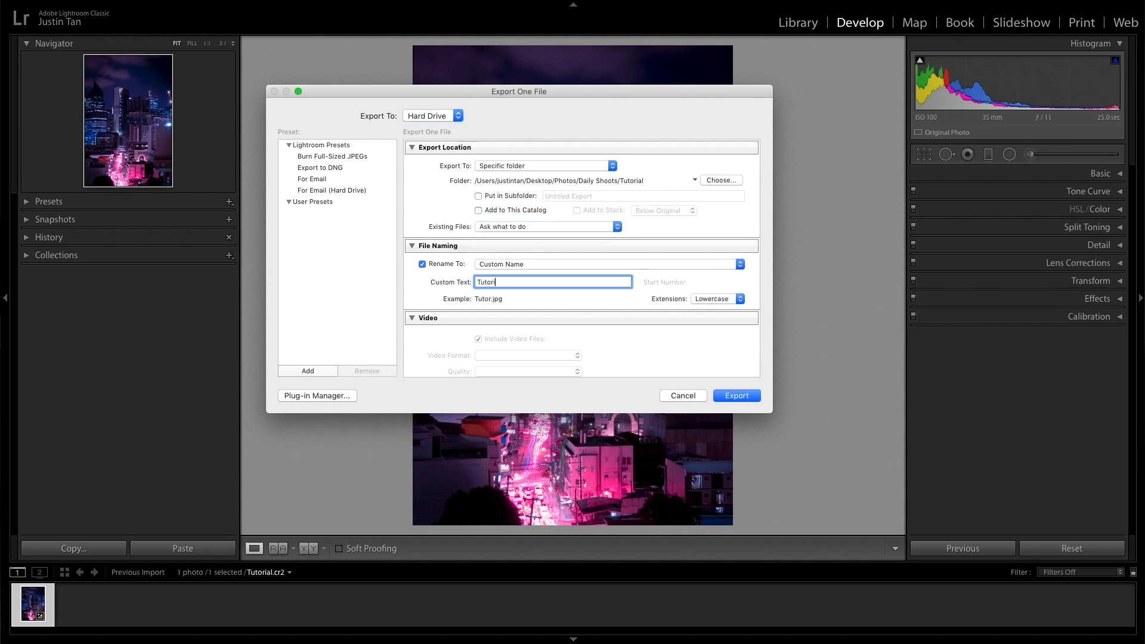
left_click(739, 399)
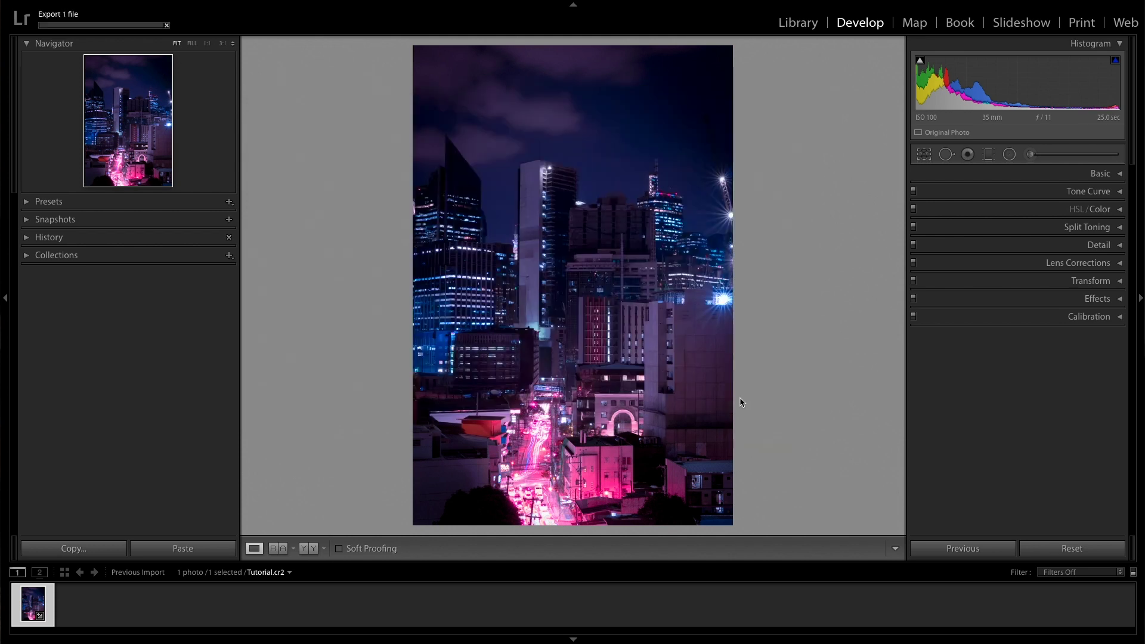